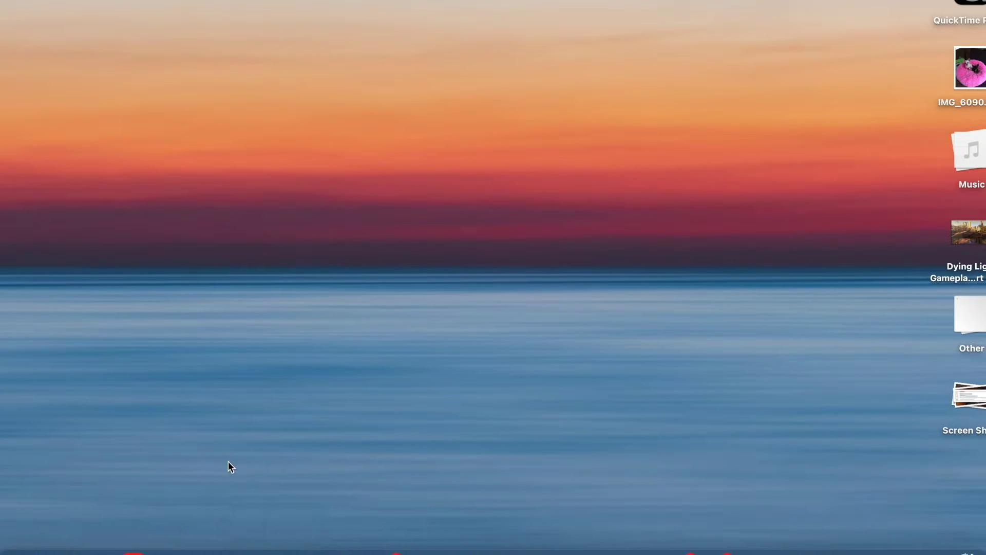
Step: Bring Chrome forward, cycle through open apps with Cmd+Tab, and close the Messages window
left_click(170, 544)
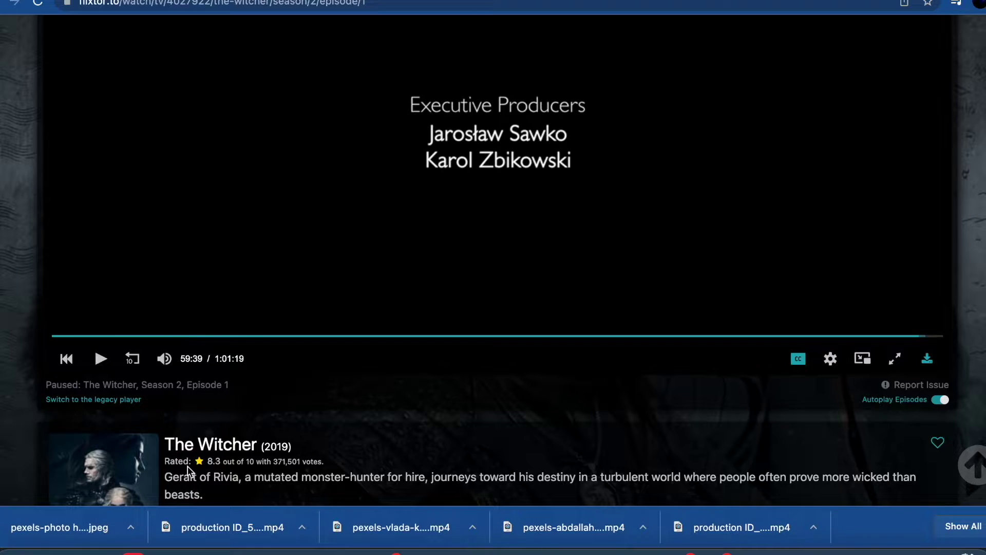
key("super+Tab")
key("super+Tab")
key("super+Tab")
key("super+Tab")
key("super+Tab")
key("super+Tab")
key("super+Tab")
key("super+Tab")
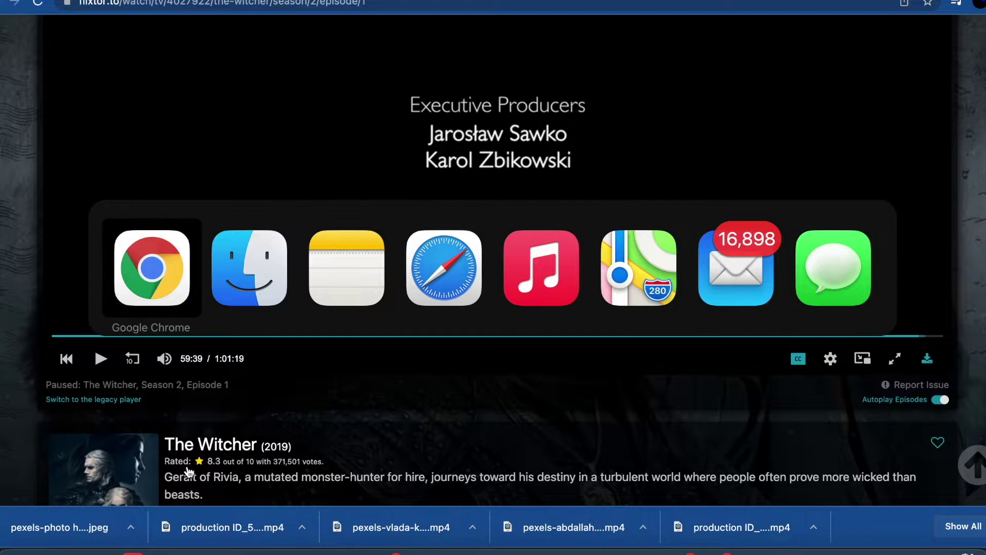
key("super+Tab")
key("super+Tab")
key("super+Tab")
key("super+Tab")
key("super+Tab")
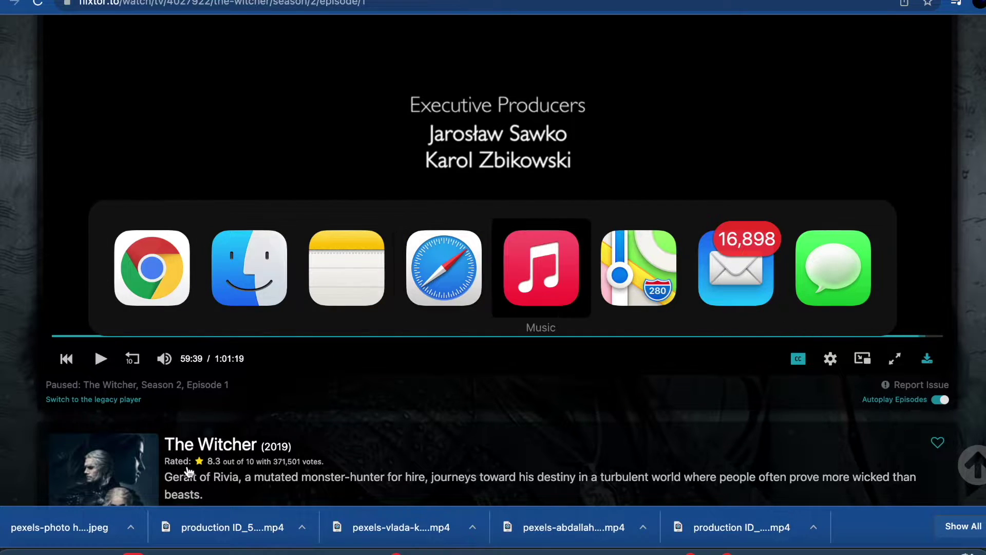
key("super+Tab")
key("super+Tab")
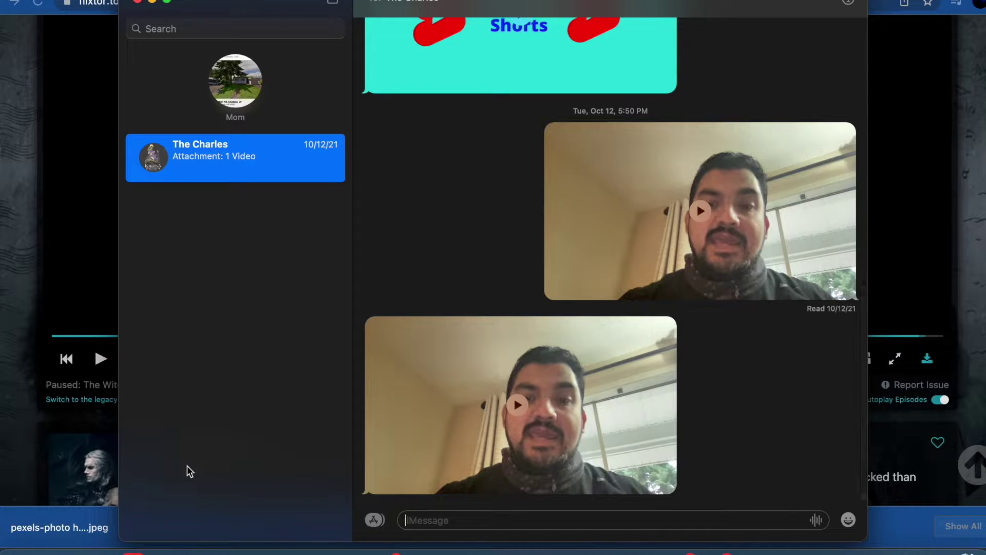
left_click(138, 2)
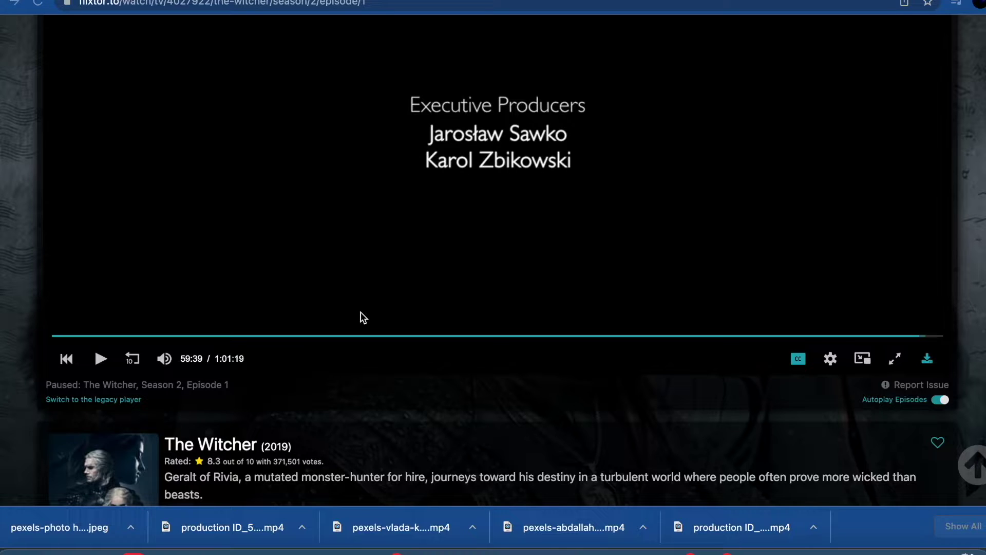
key("super+Tab")
key("super+Tab")
key("super+Tab")
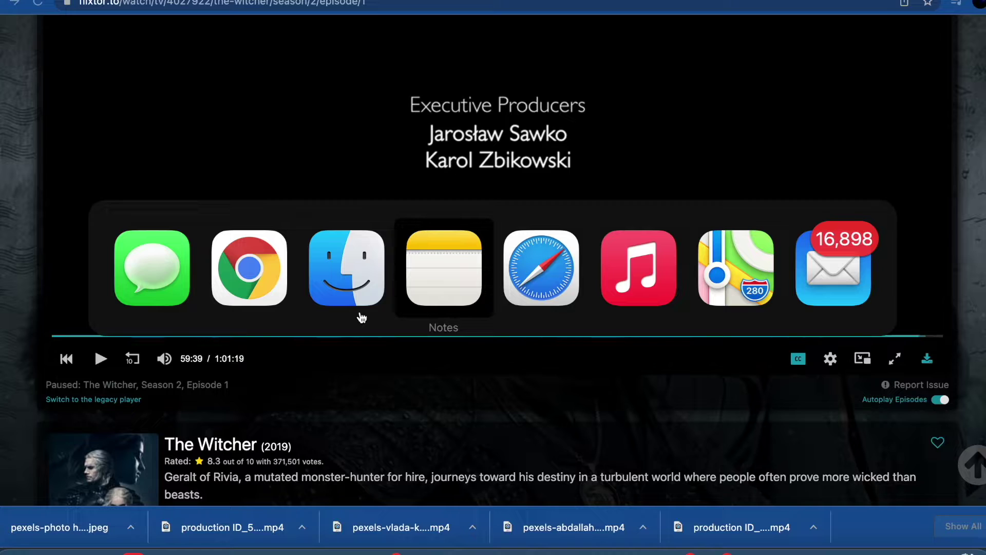
key("super+Tab")
key("super+Tab")
key("super+Tab")
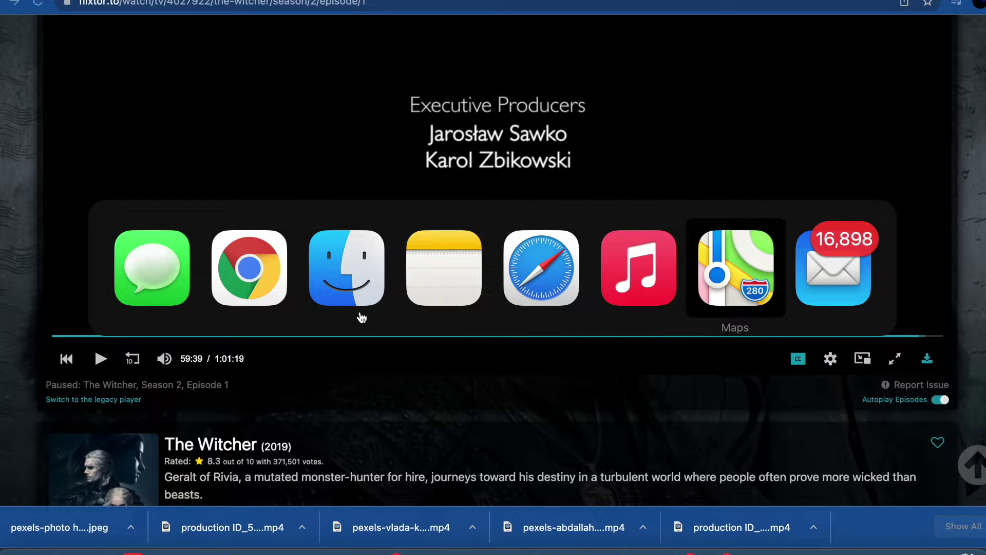
key("super+Tab")
key("super+Tab")
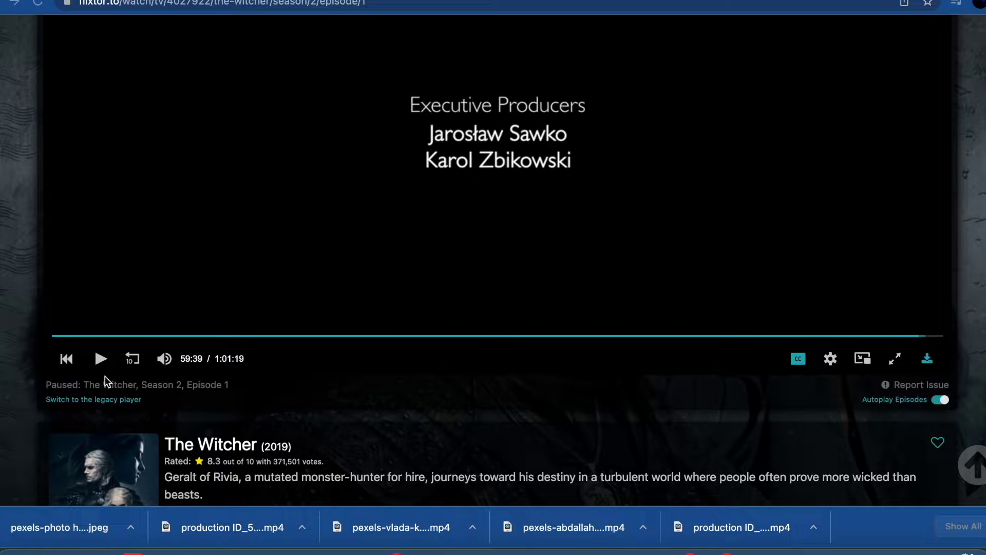
left_click(23, 540)
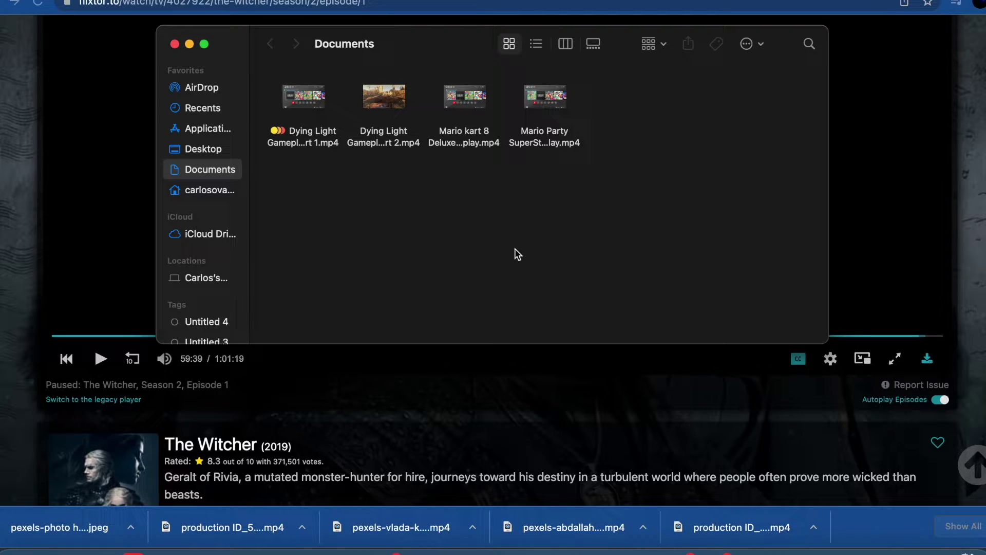
key("super+2")
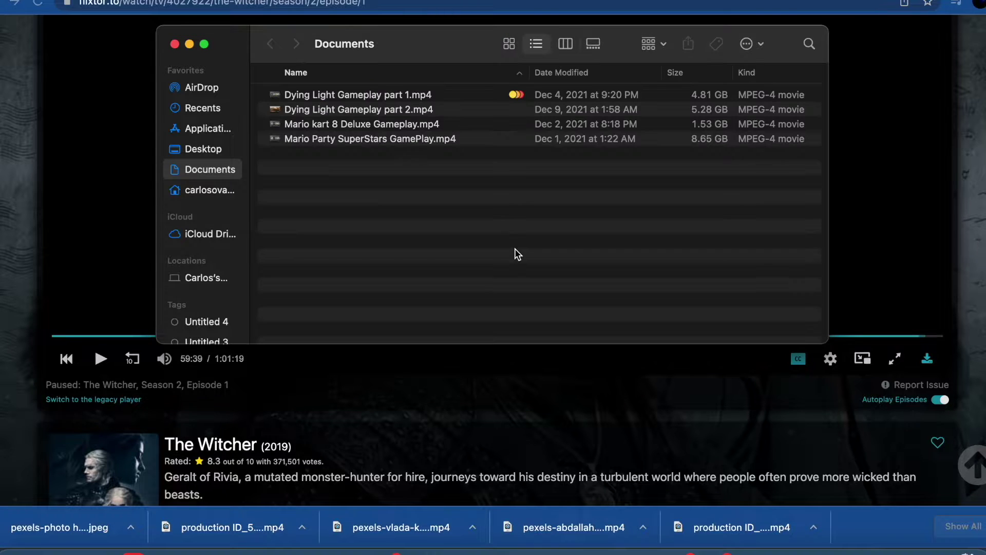
key("super+3")
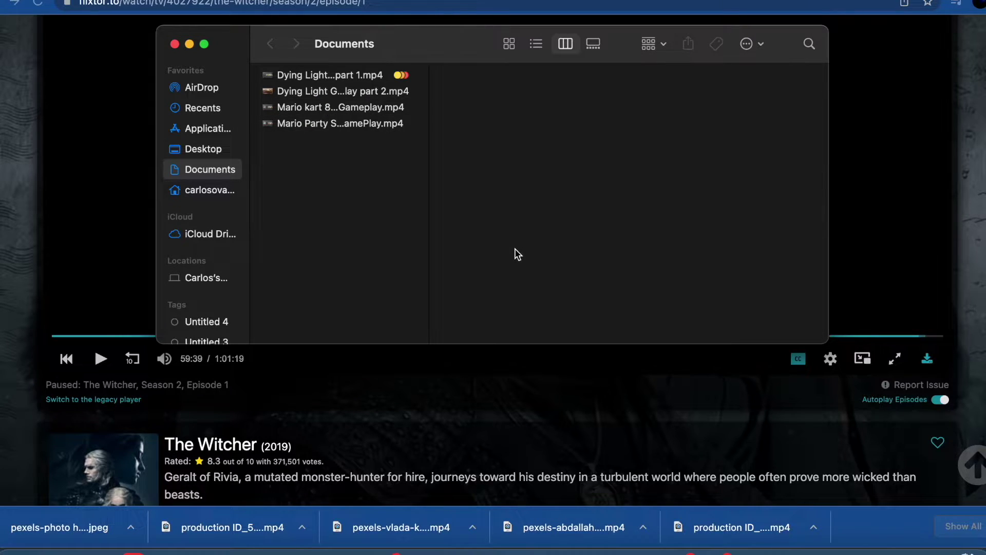
key("super+4")
key("super+1")
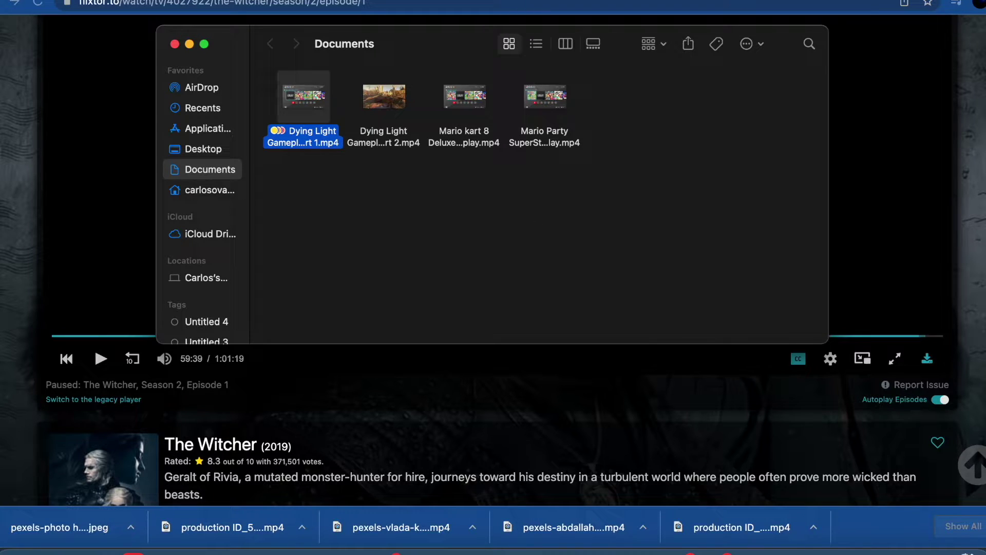
left_click_drag(176, 35, 176, 34)
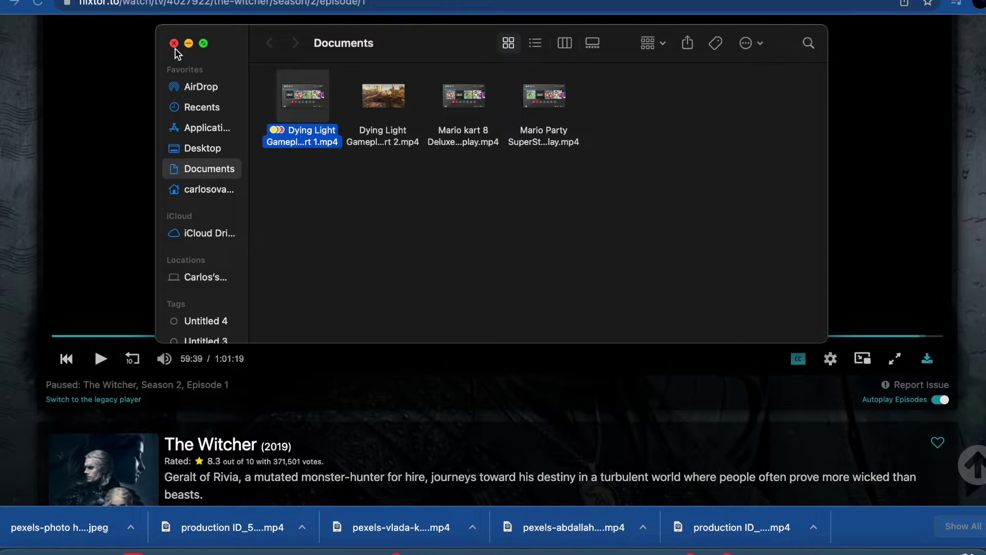
left_click(175, 46)
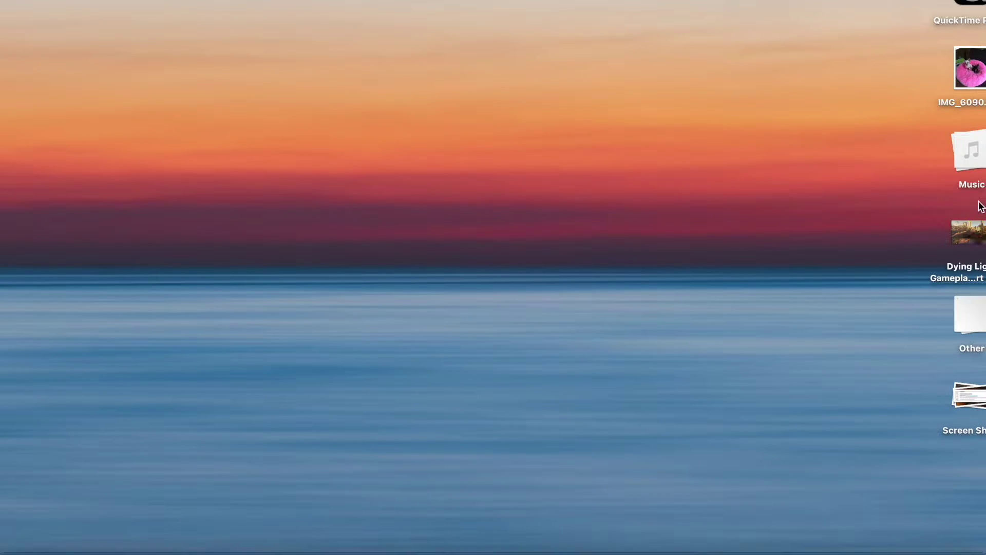
Step: Expand the Music stack and select IMG_6090, Ice Cream, Thinking Of and the diagnostics tar.gz
left_click(977, 154)
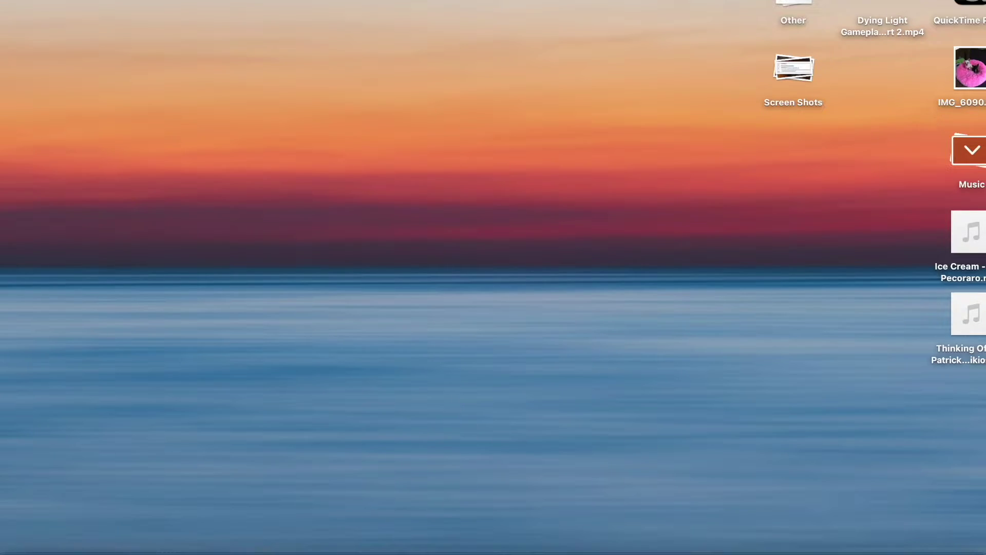
left_click(977, 72)
left_click(975, 224, "super")
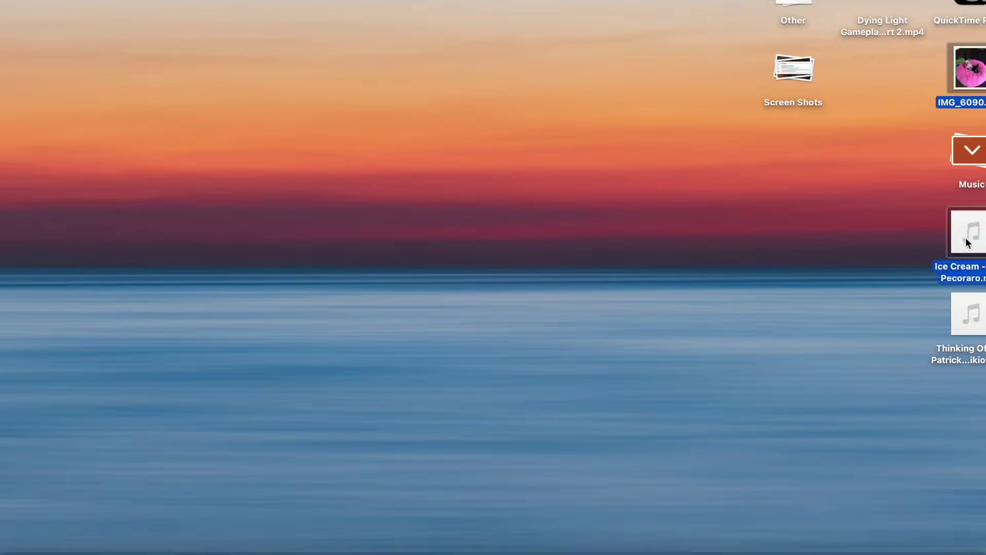
left_click(951, 324, "super")
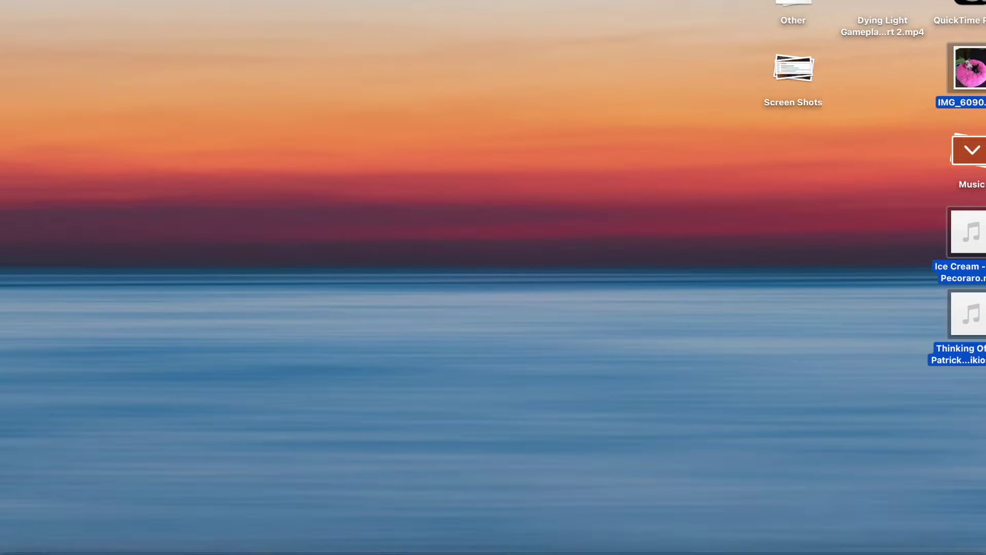
left_click(778, 132, "super")
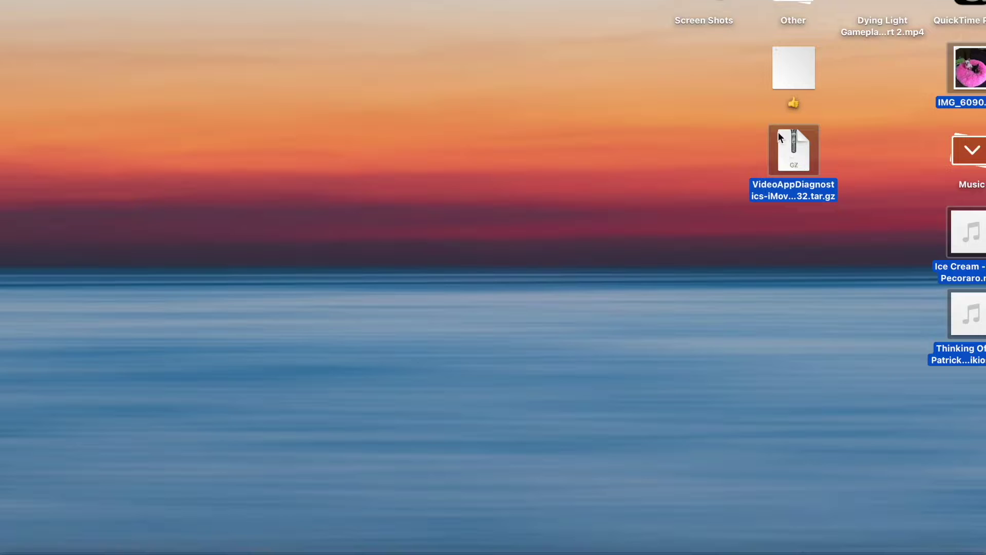
Step: Expand the Screen Shots stack, select the Dying Light screenshot, clear the selection, and collapse Music
left_click(702, 11)
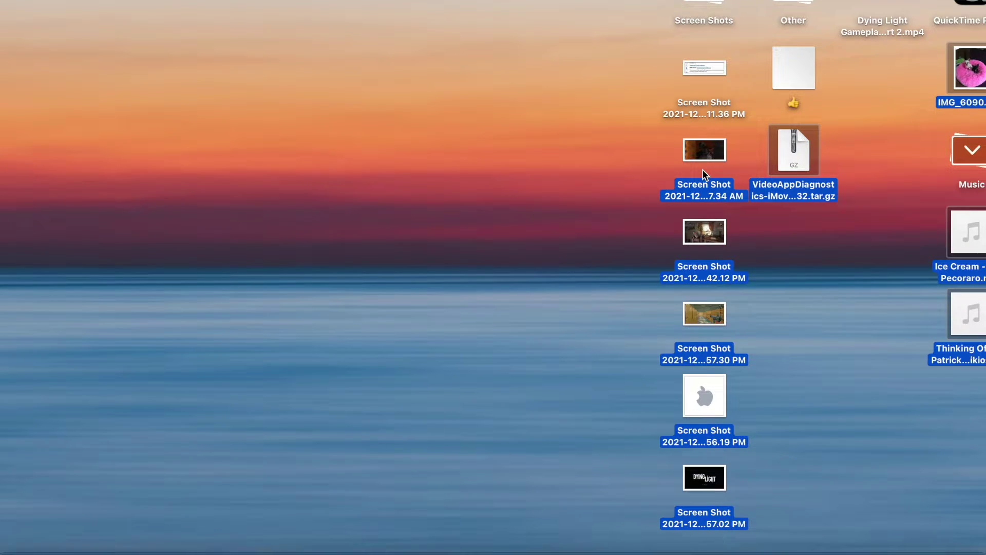
left_click(718, 485)
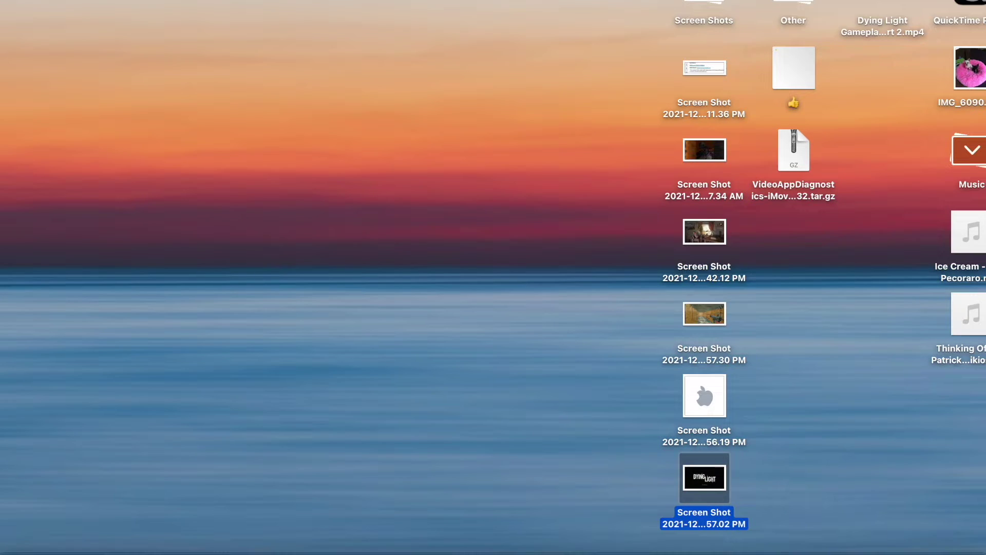
left_click_drag(889, 514, 873, 540)
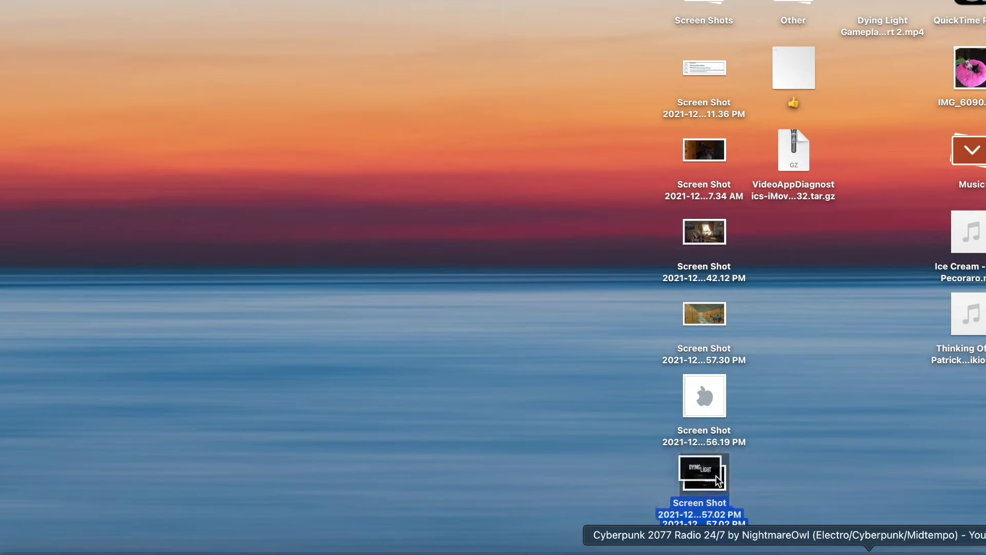
left_click(854, 417)
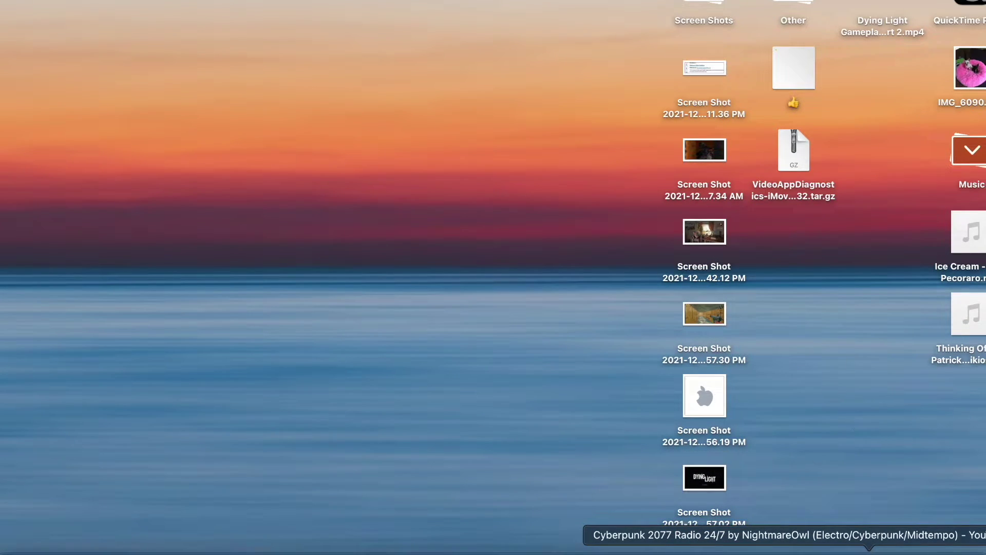
left_click(973, 150)
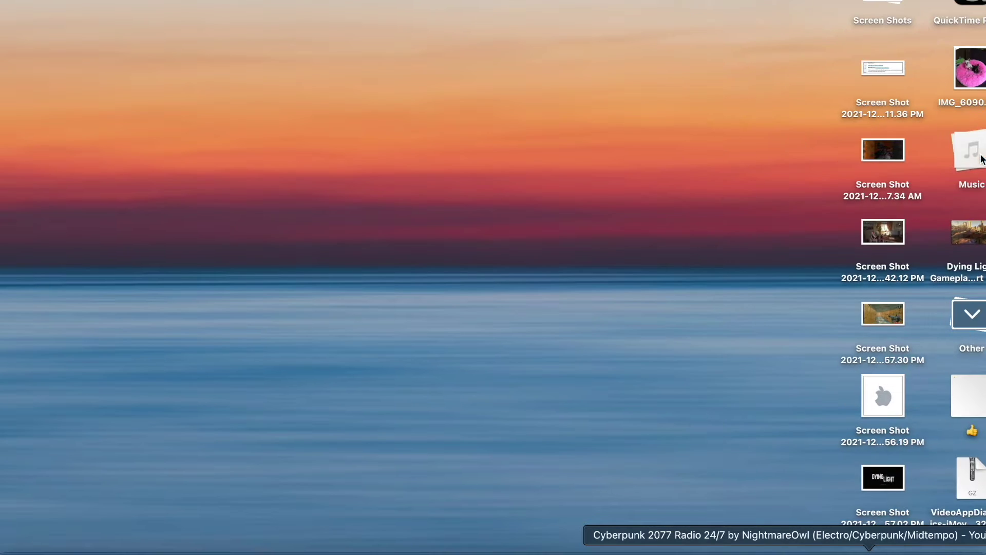
Step: Collapse the expanded Screen Shots stack on the desktop into a pile
left_click(895, 2)
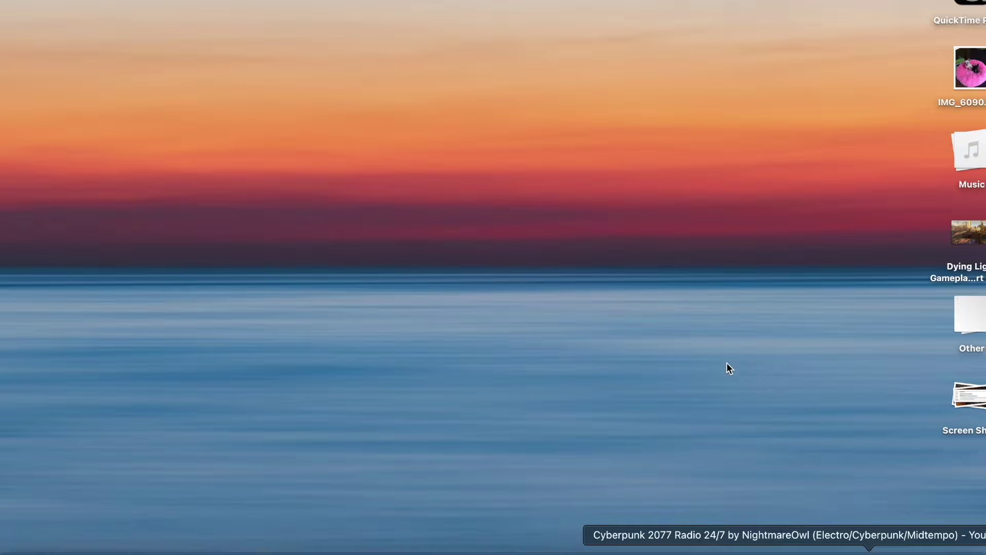
Step: Bring Chrome back over the desktop and switch to the factslides Food Facts tab
mouse_move(152, 552)
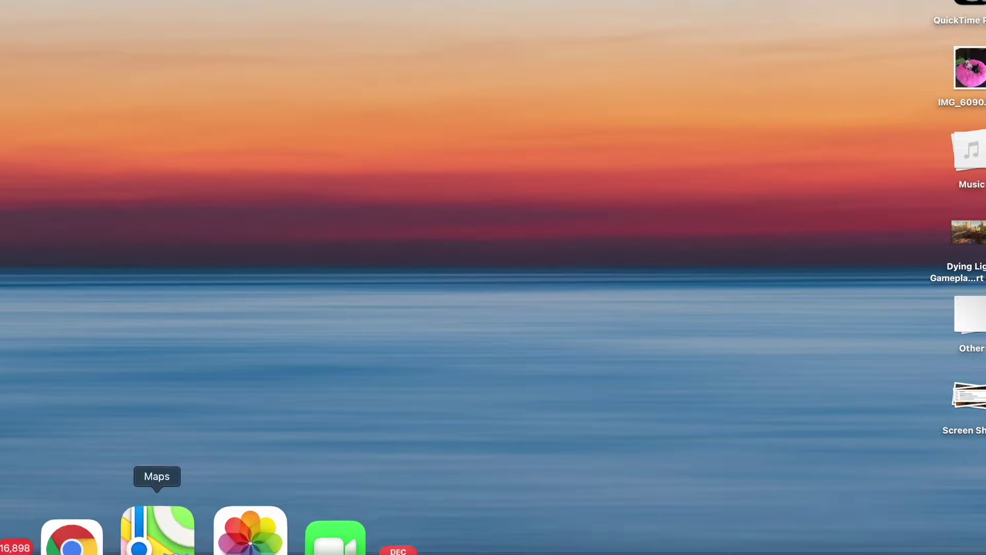
left_click(154, 545)
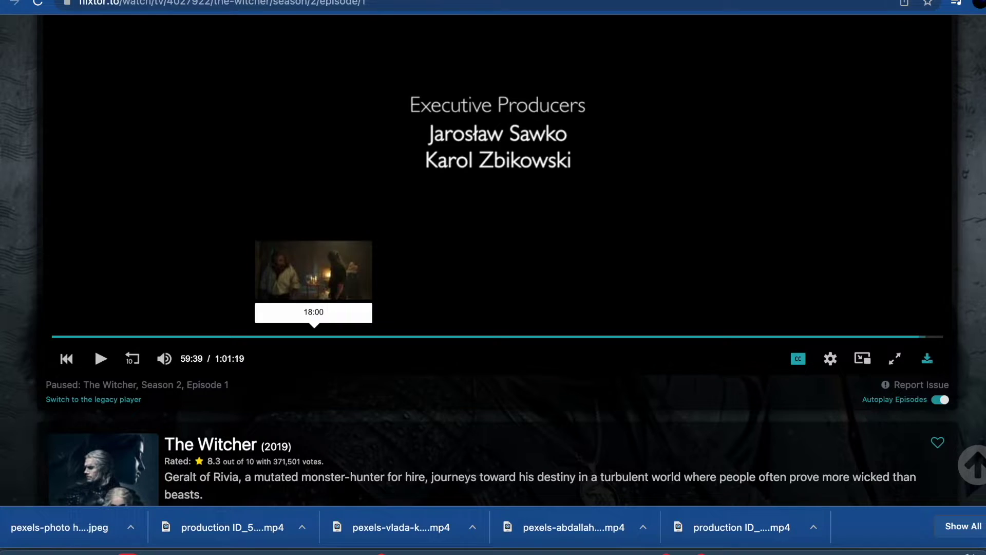
left_click(164, 2)
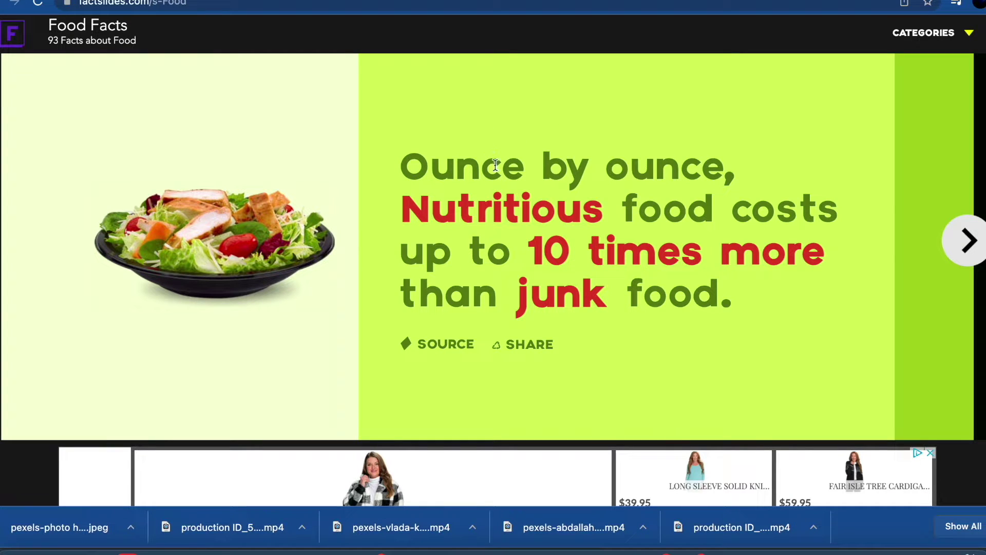